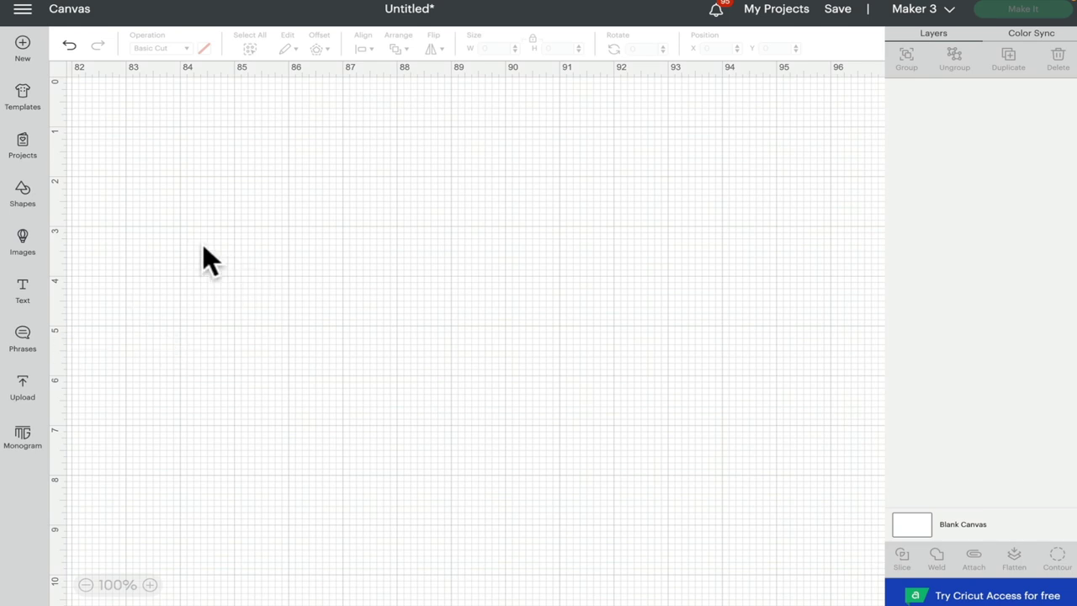
Step: Add a Cricut Sans text box and bring up the font browser listing Cricut Sans, Cult Std and DIN fonts
click(25, 295)
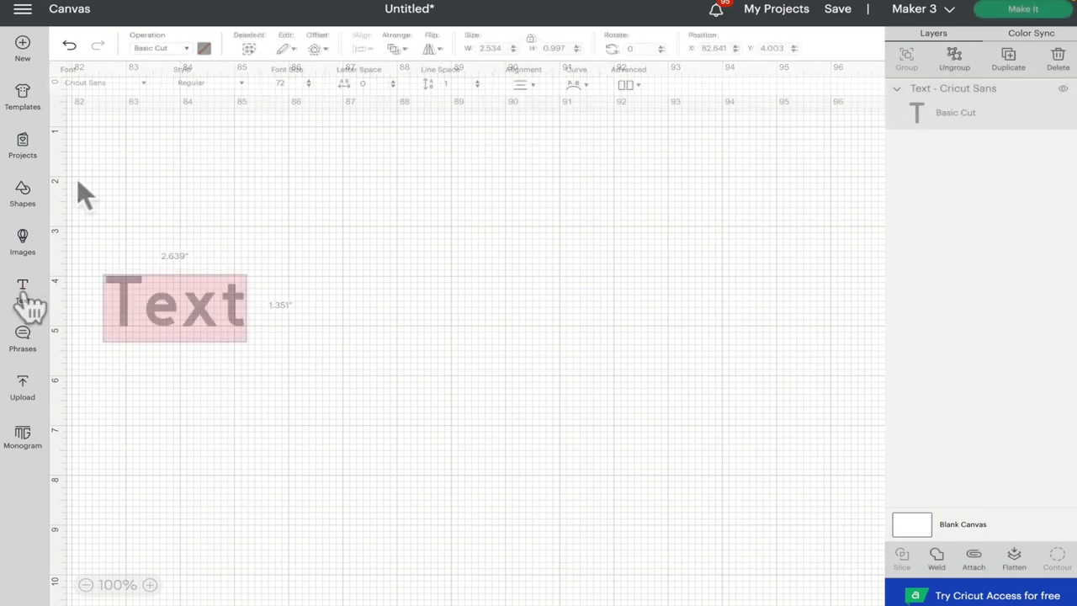
click(140, 83)
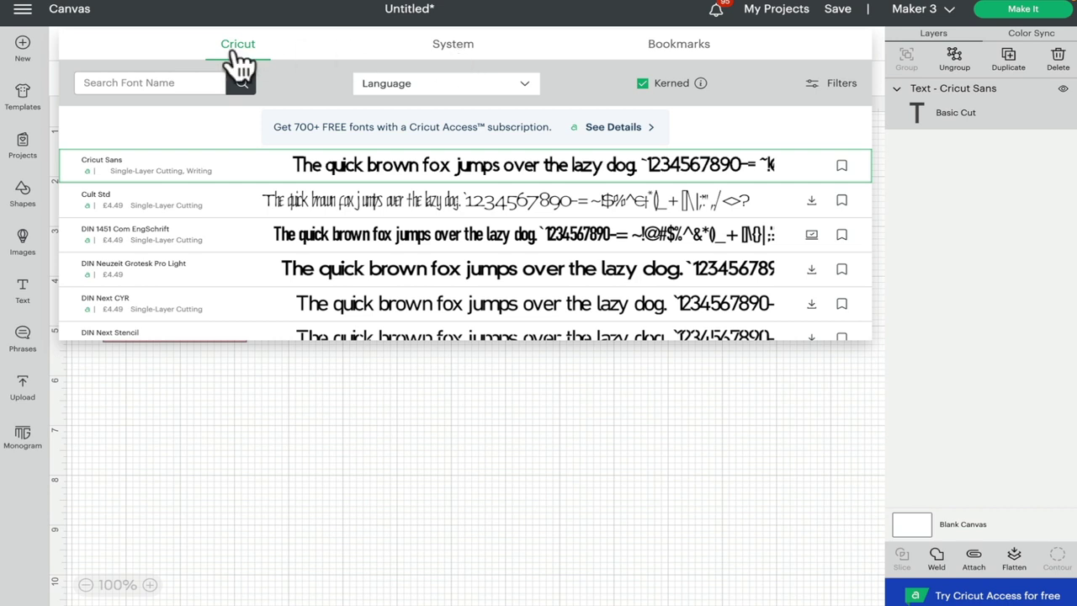
click(681, 50)
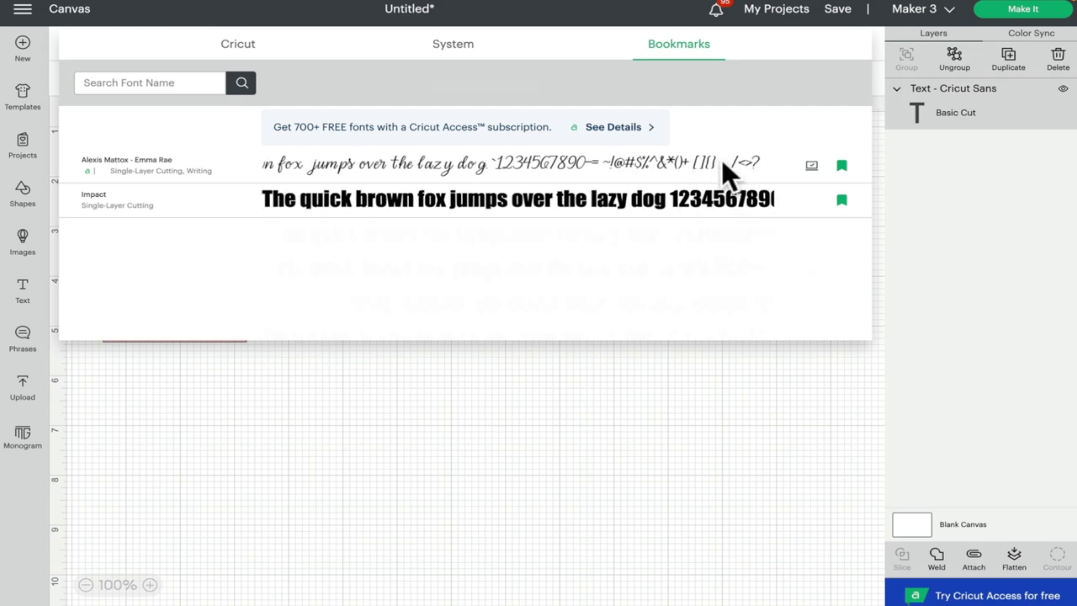
click(237, 44)
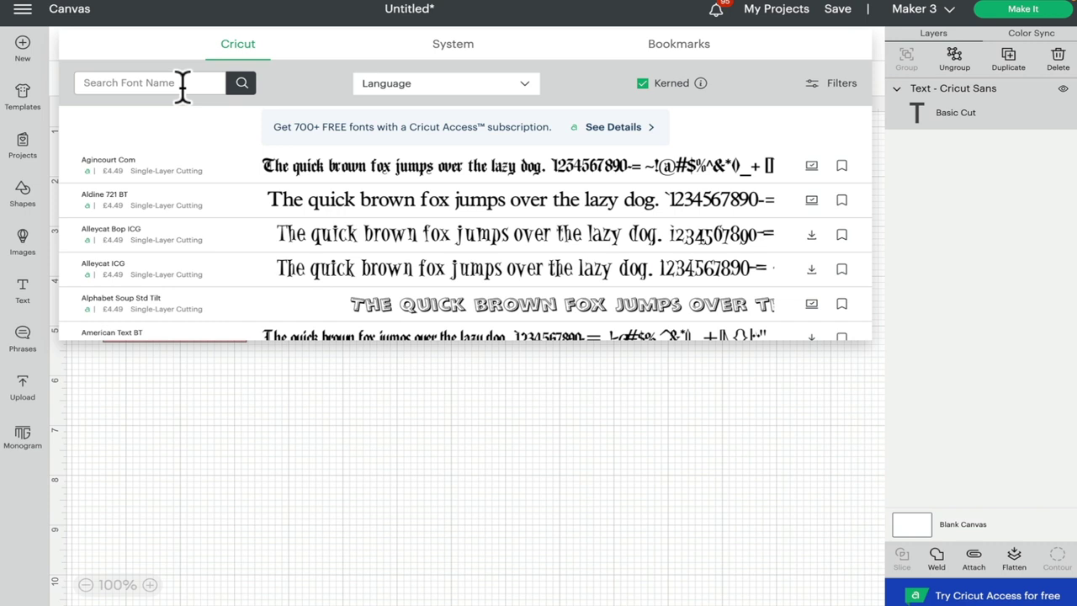
click(449, 47)
Step: Return to the Cricut font list and uncheck Kerned so non-kerned fonts appear too
click(241, 47)
click(644, 87)
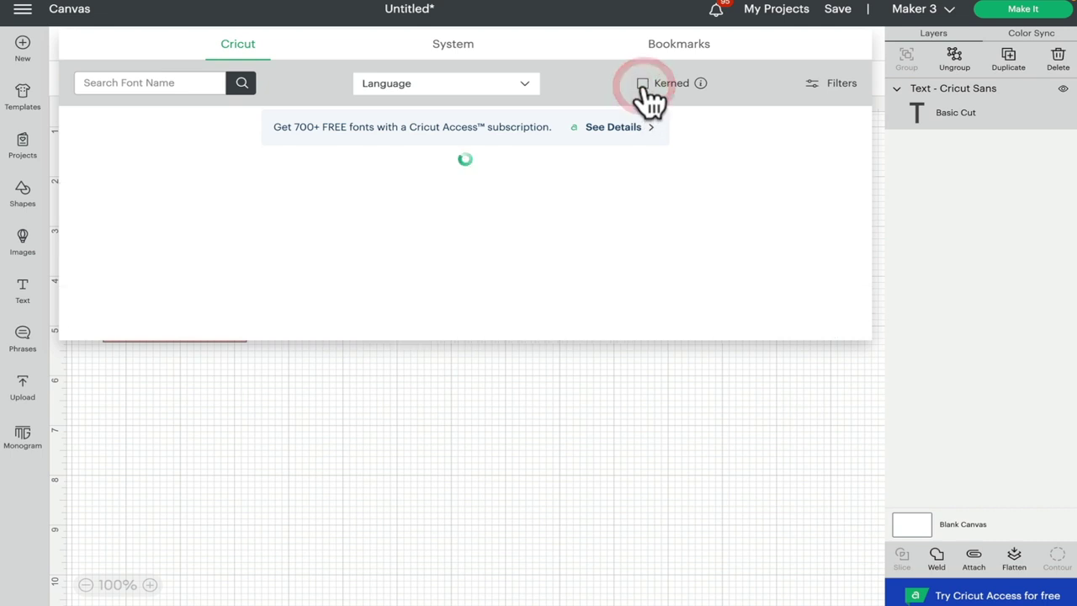
Step: Glance at the Language list, then show the Multi-Layer, Single Layer, Writing, Stencil and other filters
click(526, 87)
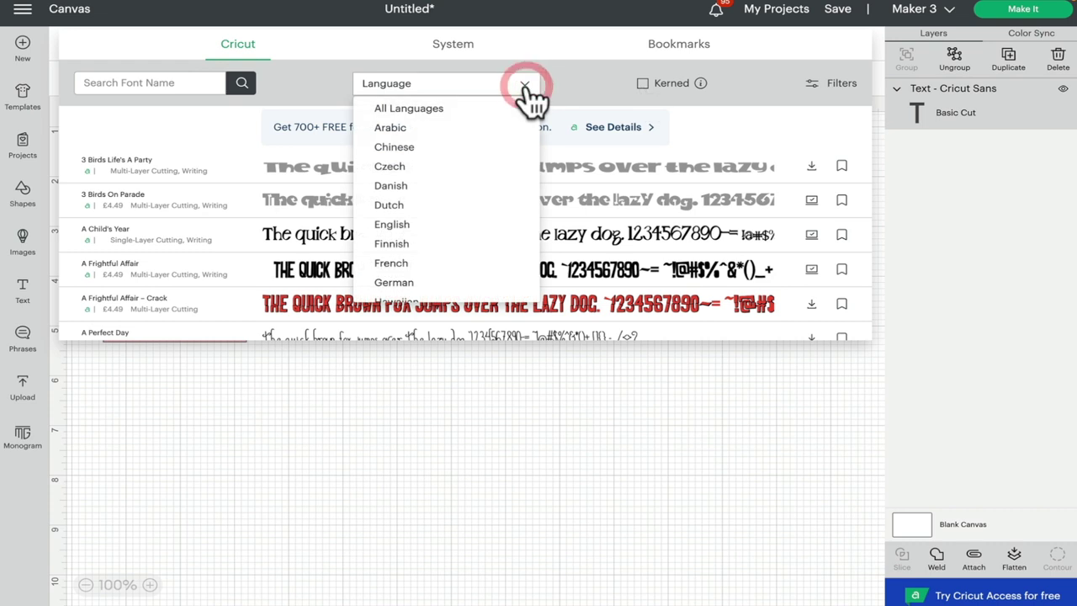
click(525, 87)
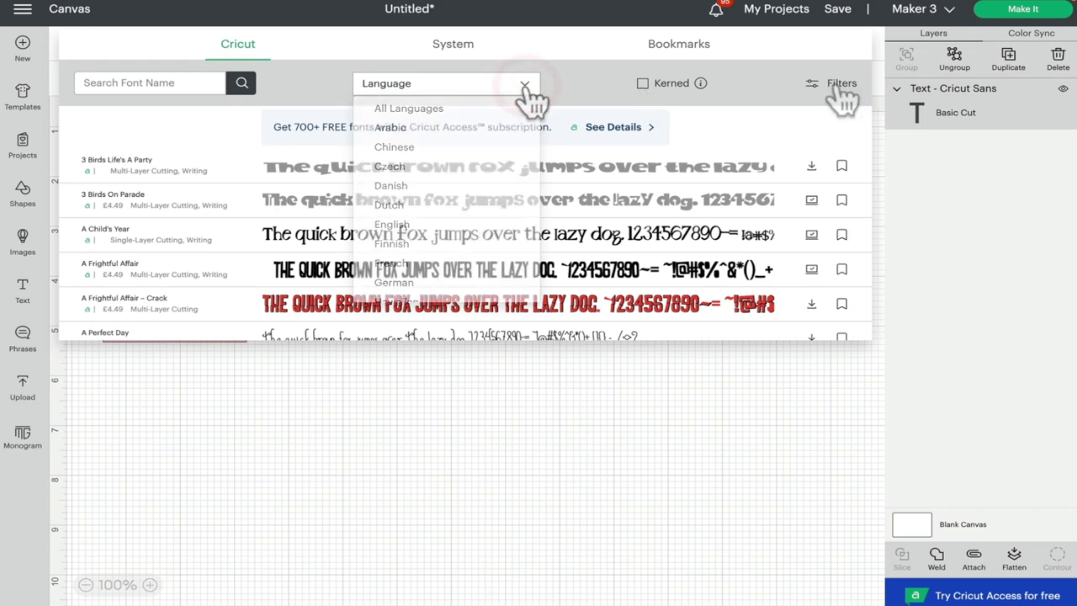
click(837, 85)
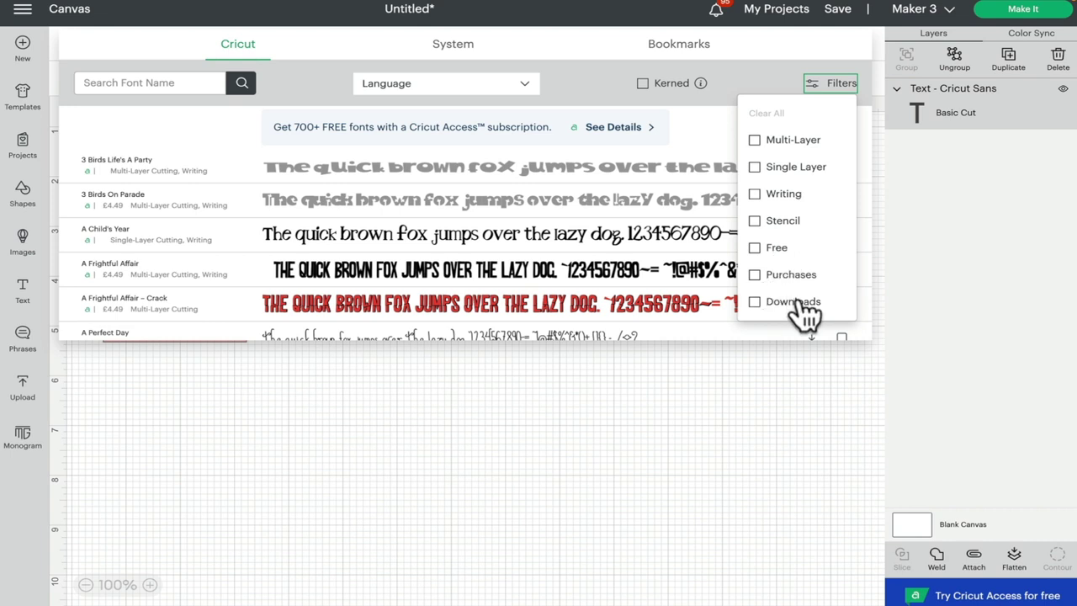
click(761, 238)
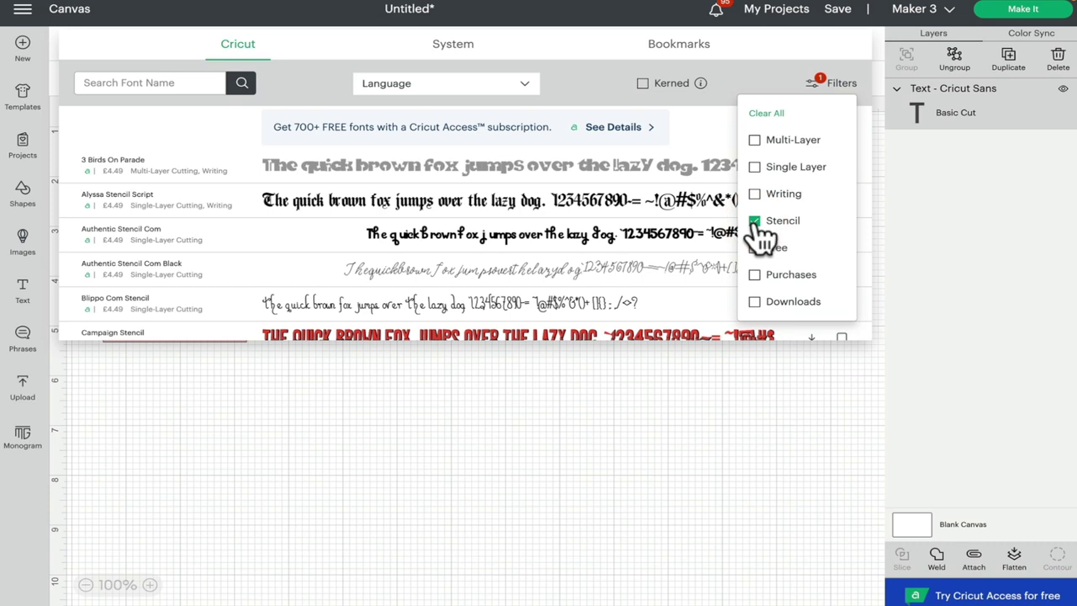
scroll(576, 245, down, 5)
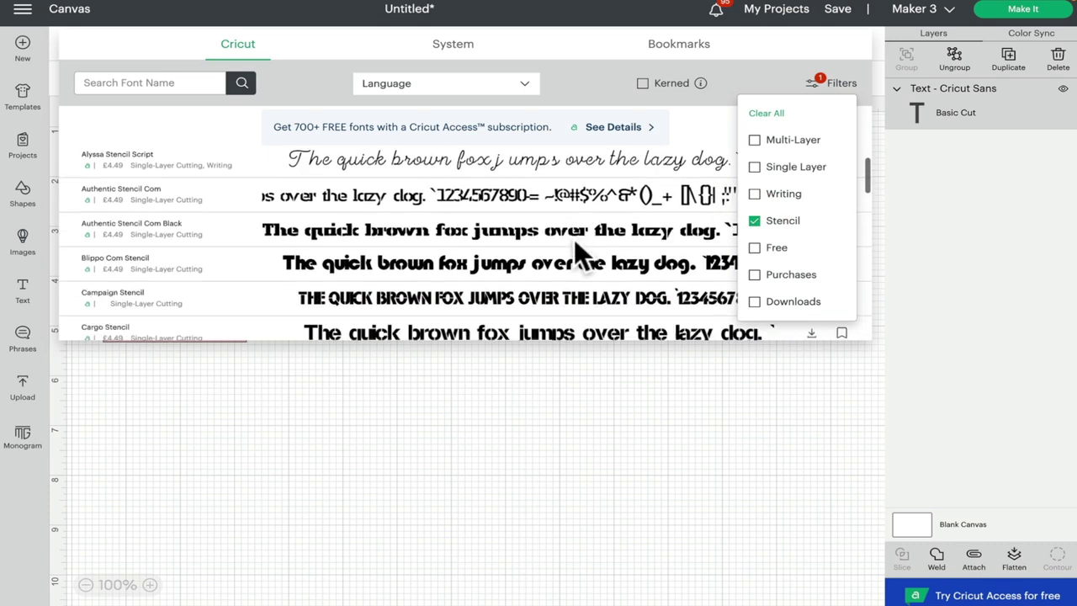
scroll(575, 245, down, 10)
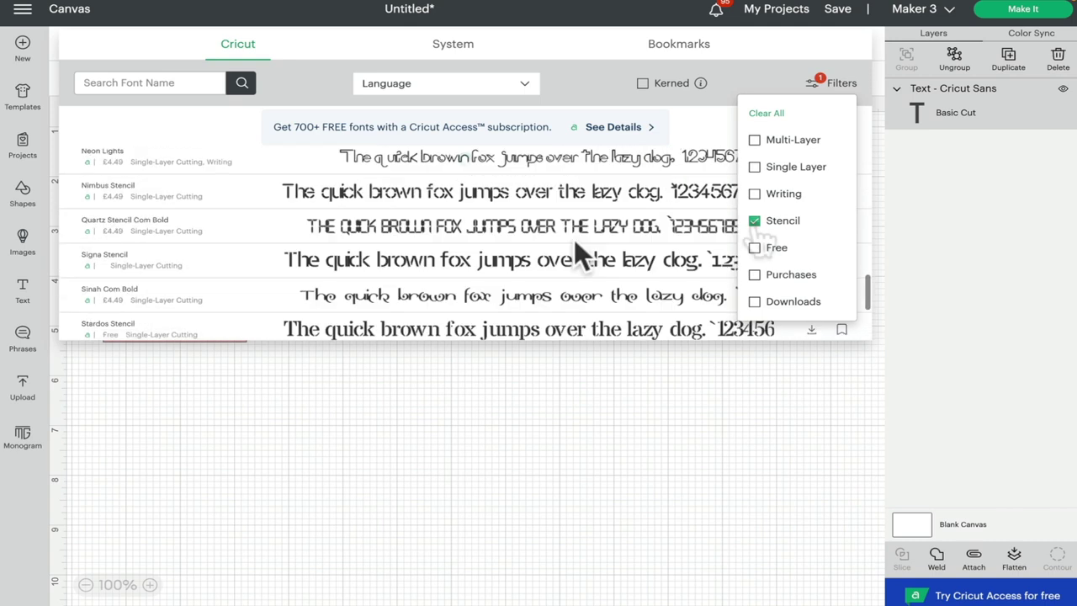
click(754, 220)
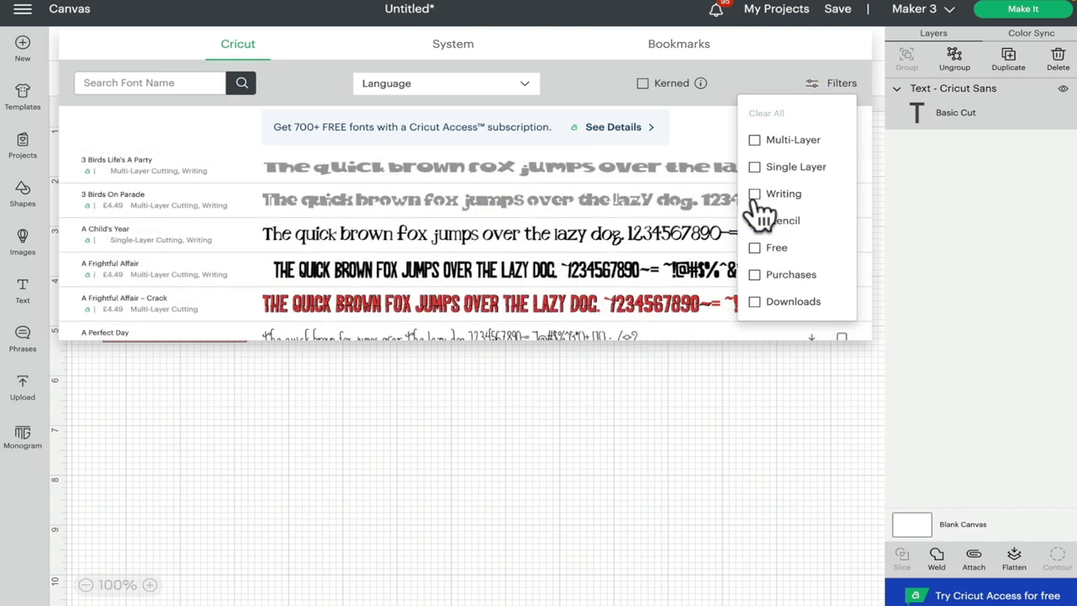
click(755, 195)
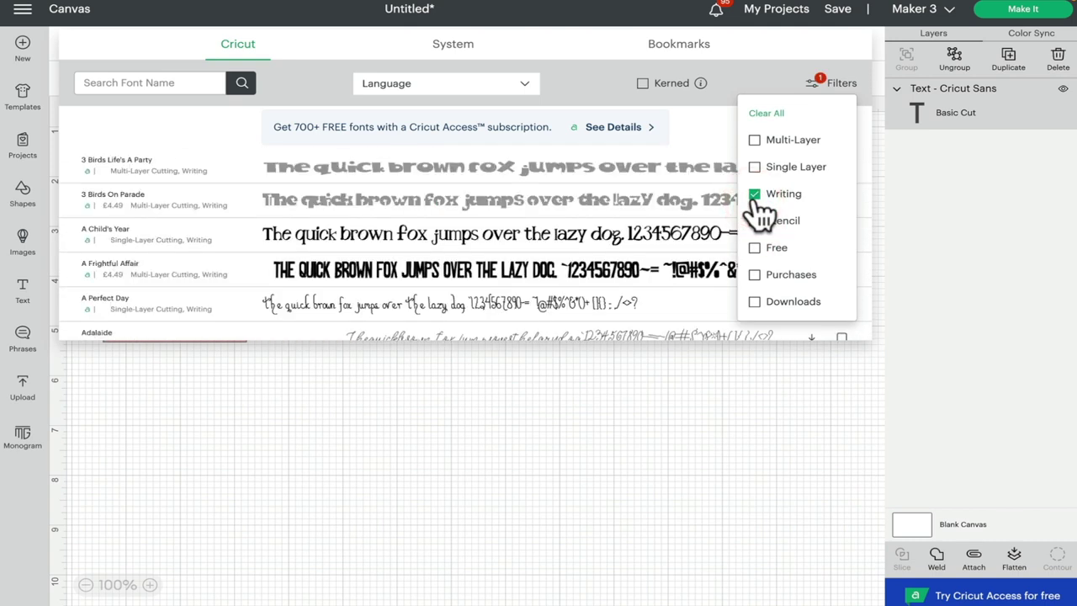
scroll(513, 262, down, 5)
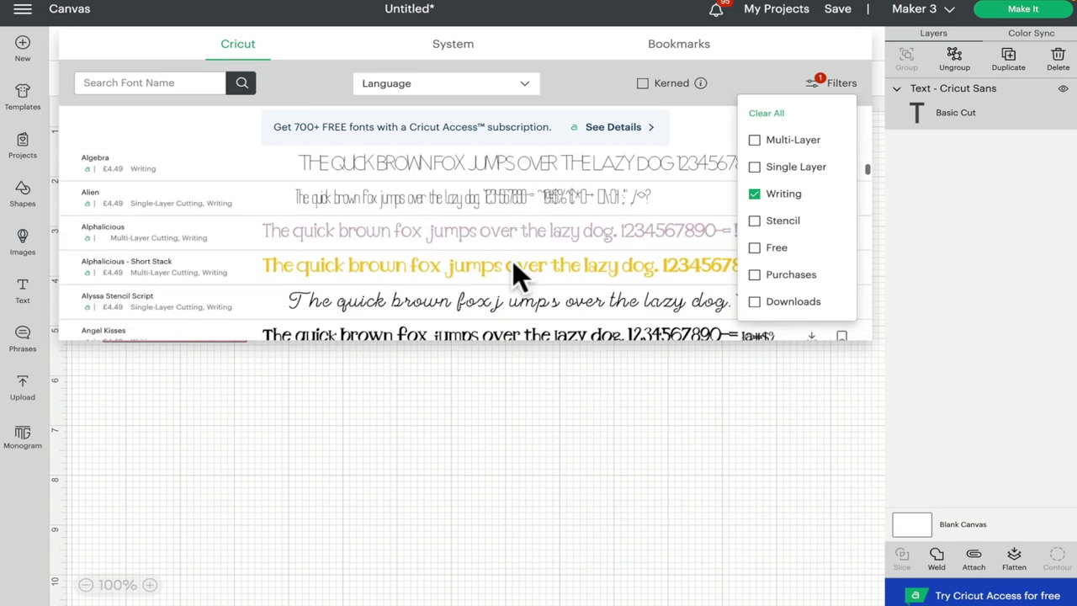
scroll(513, 262, down, 15)
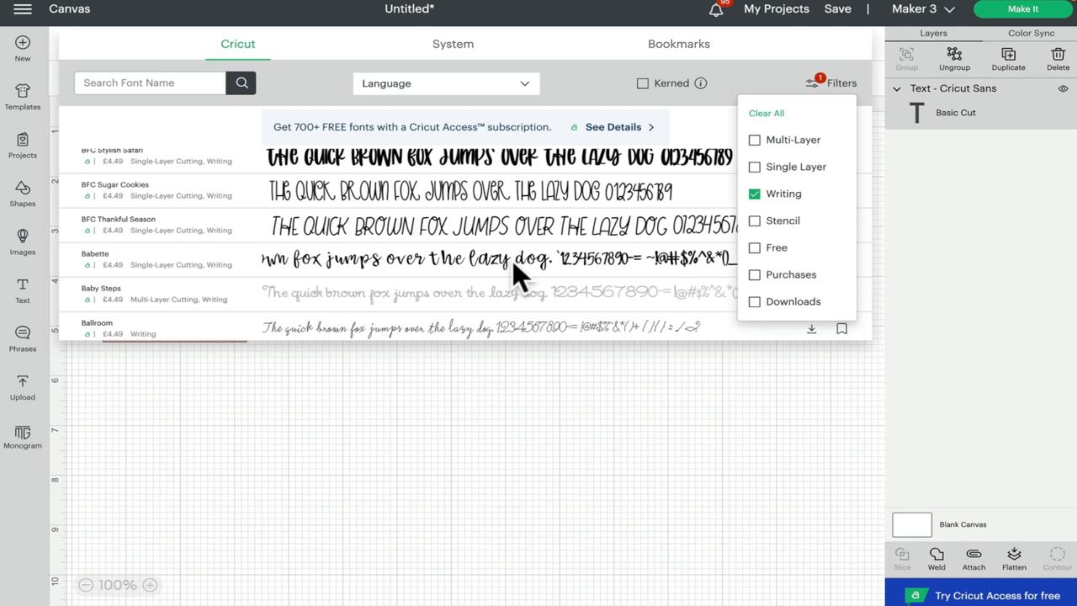
scroll(512, 260, down, 2)
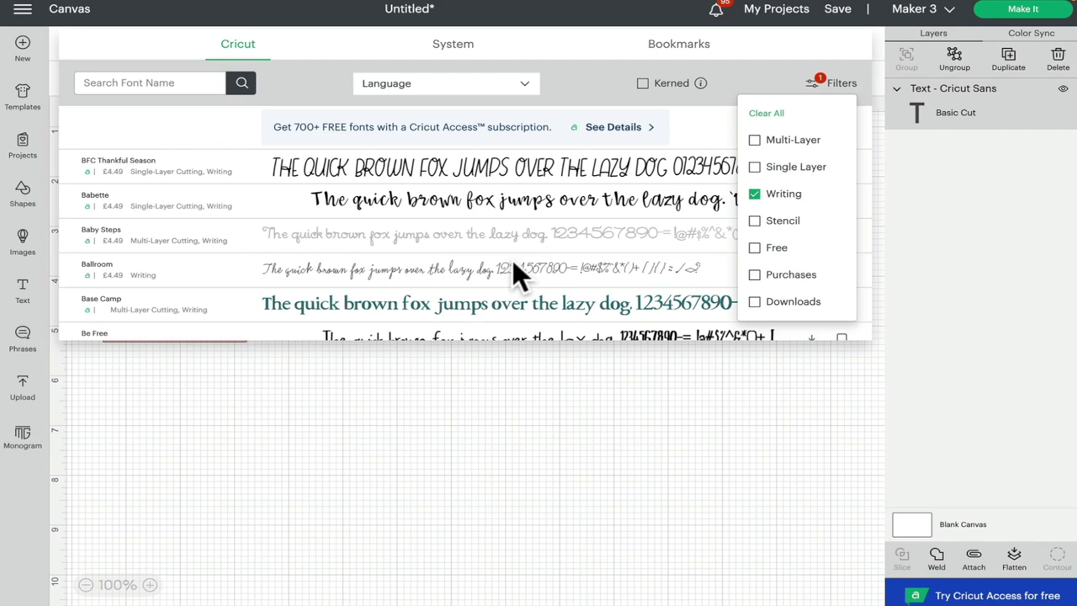
click(754, 193)
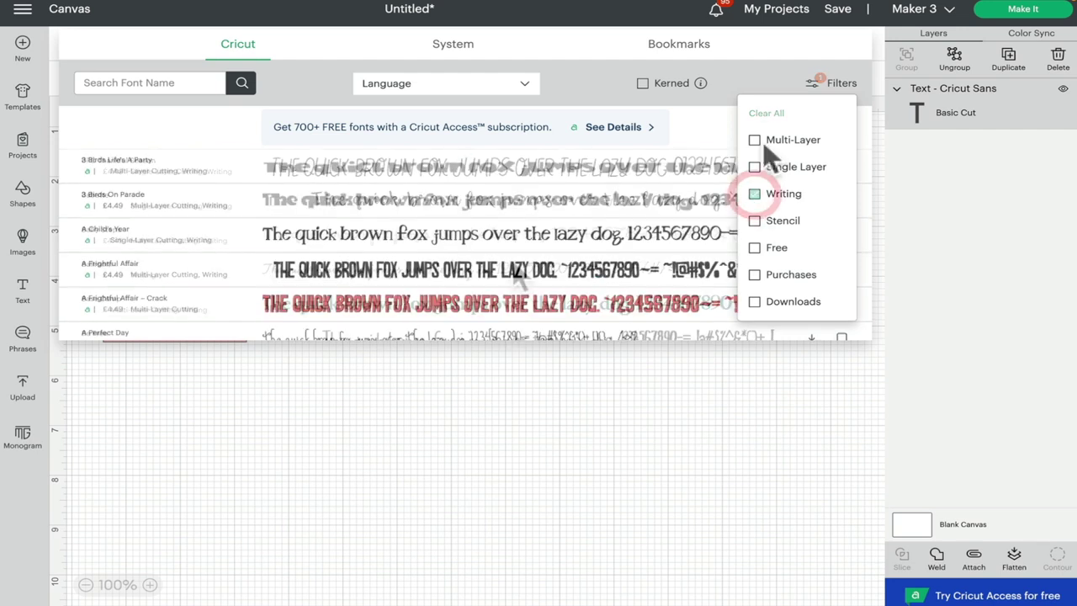
Step: Apply and remove the Multi-Layer filter, then scroll the full unfiltered Cricut font list
click(754, 139)
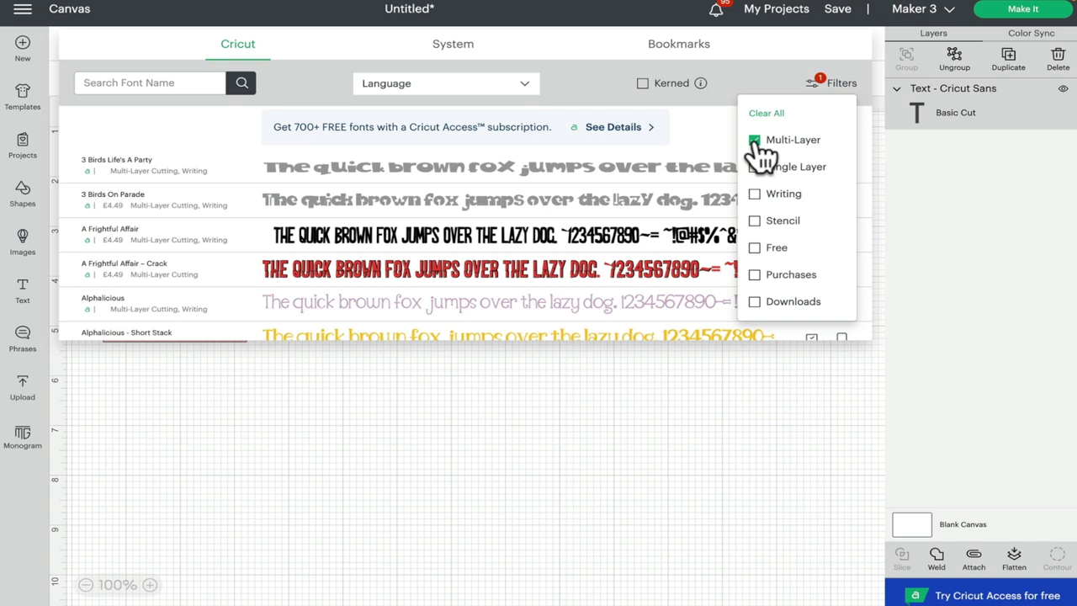
click(754, 140)
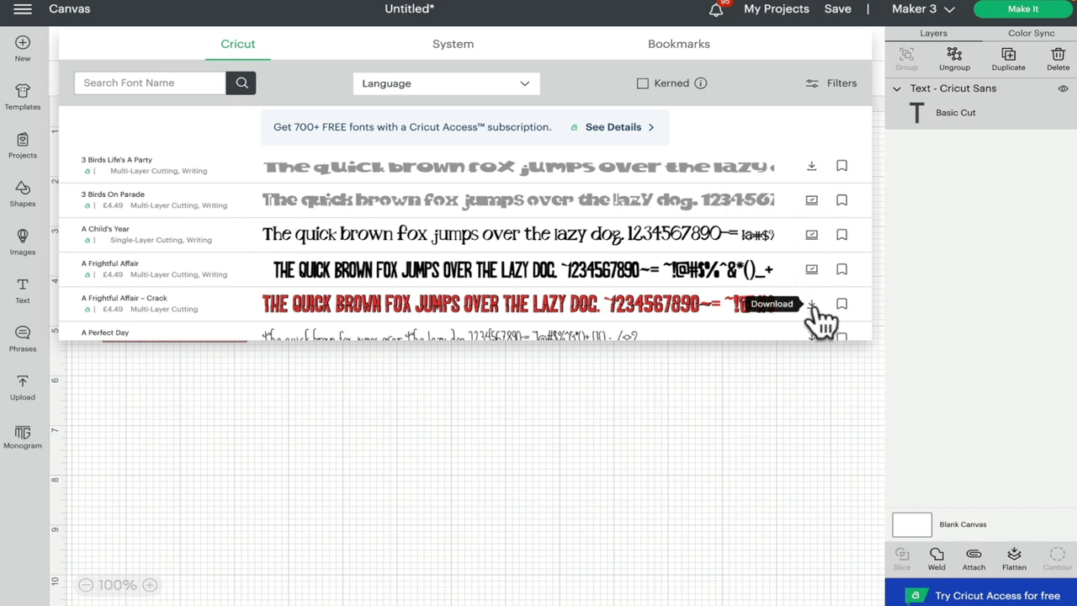
scroll(820, 320, down, 2)
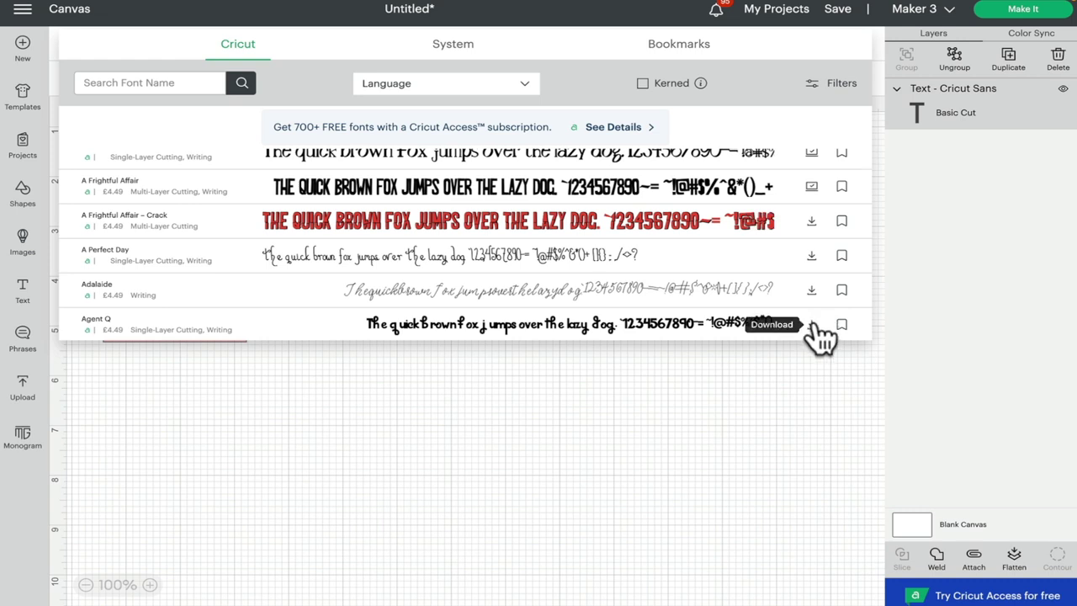
Step: Download Agent Q for offline use and return to the Cricut Sans text on the canvas
click(812, 323)
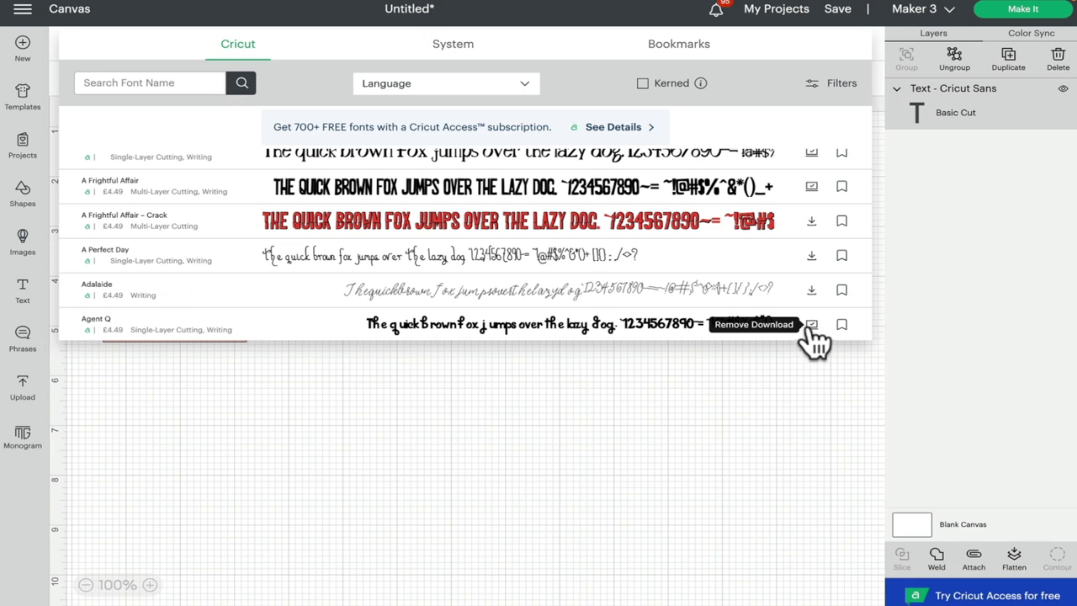
click(810, 349)
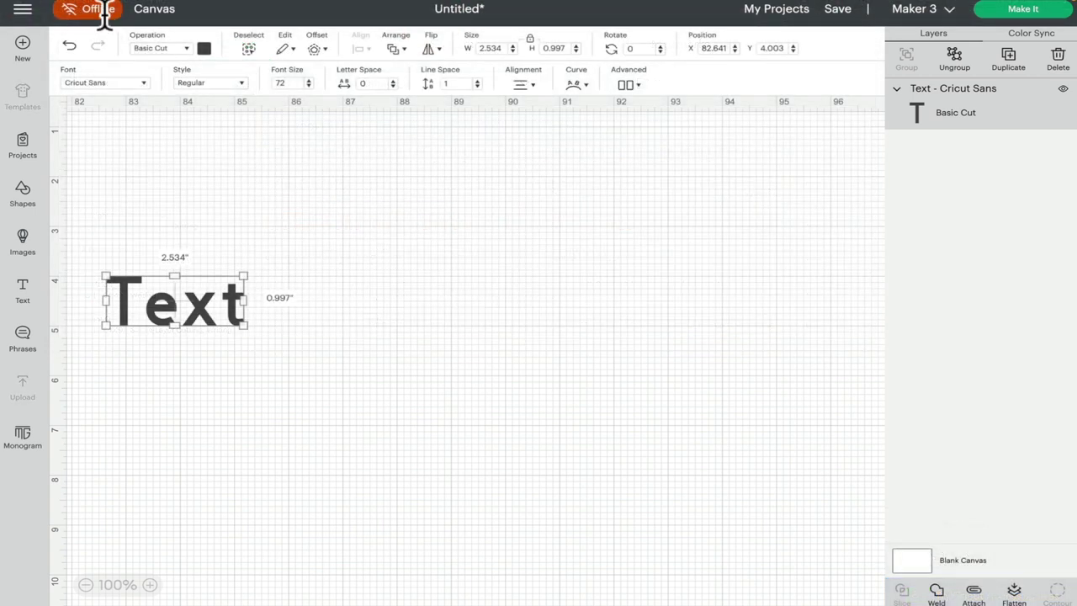
Step: While offline, browse the downloaded Cricut fonts, then the System fonts like Avenir and Balentia
click(145, 81)
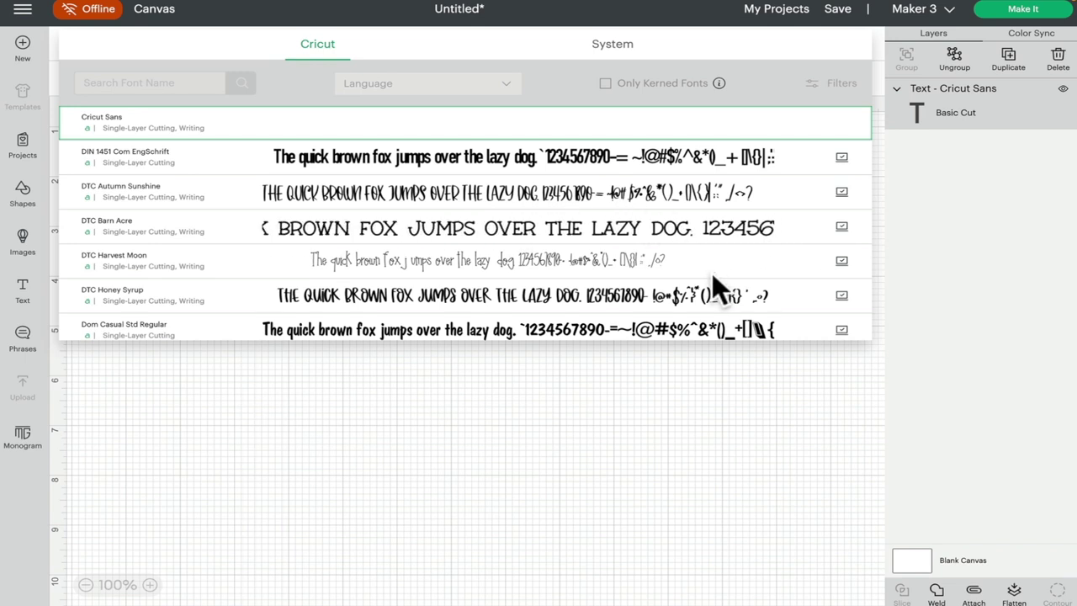
scroll(712, 272, down, 3)
scroll(712, 273, up, 8)
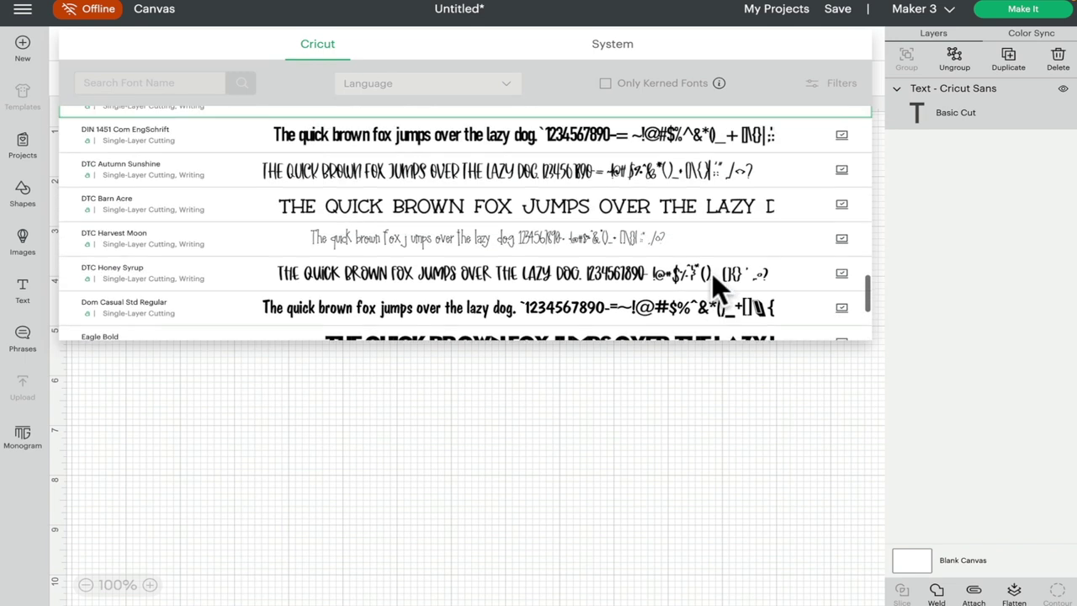
scroll(711, 273, up, 5)
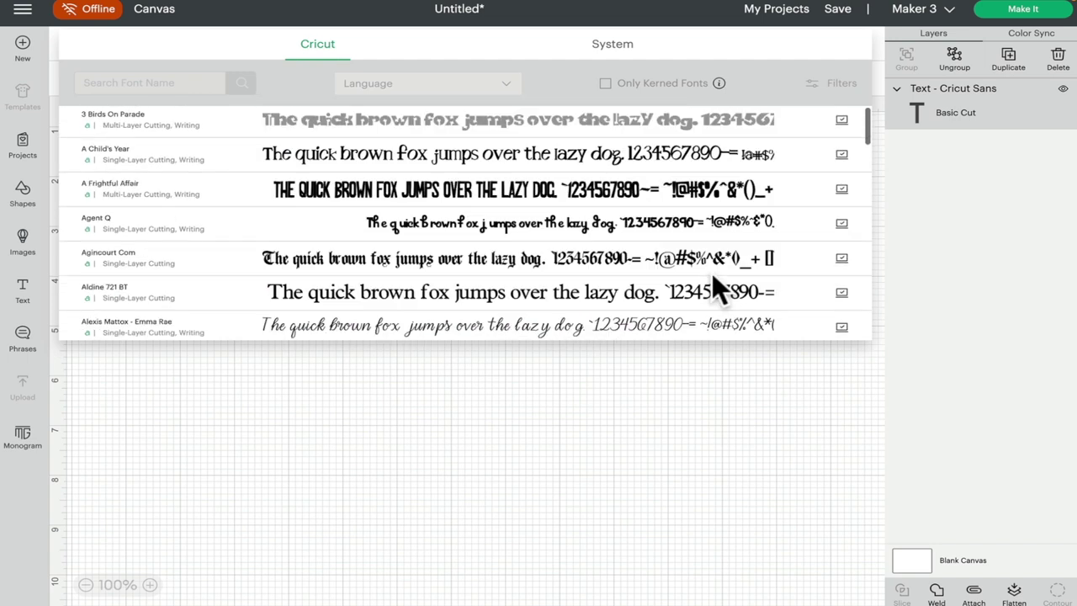
click(621, 57)
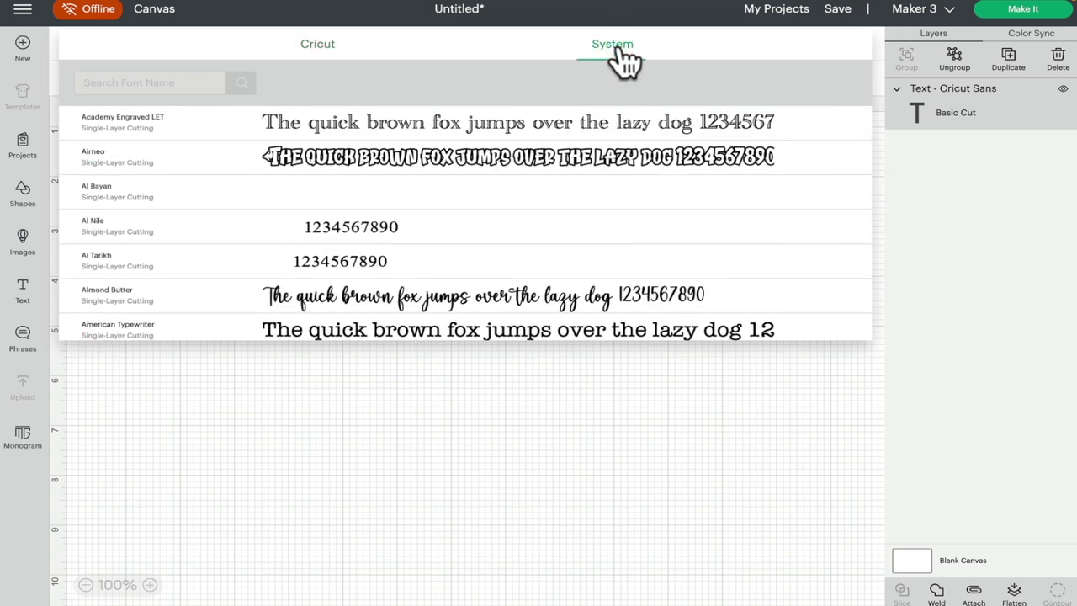
scroll(597, 209, down, 10)
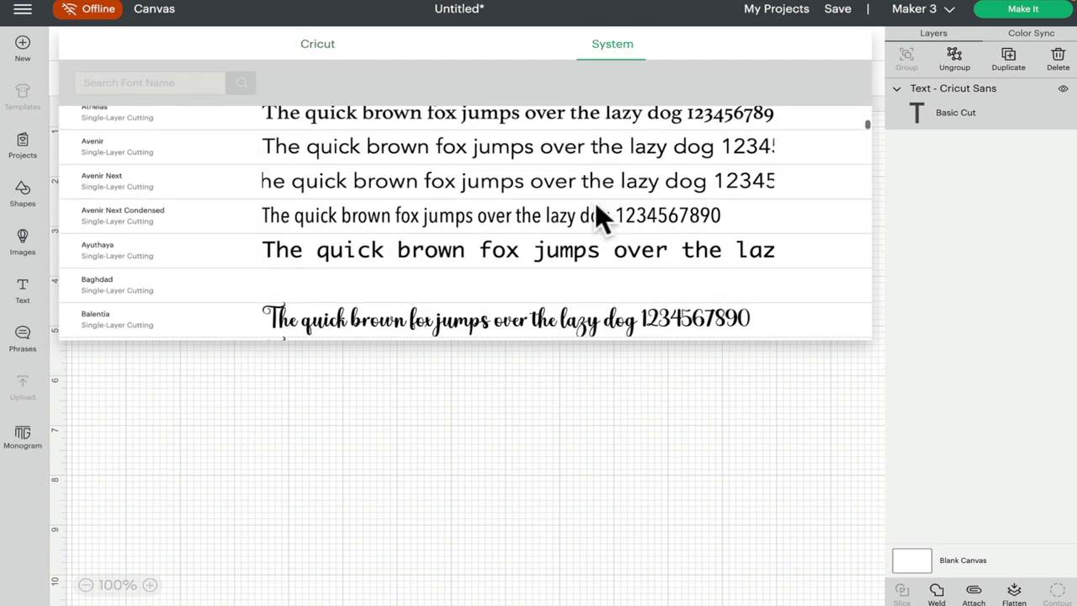